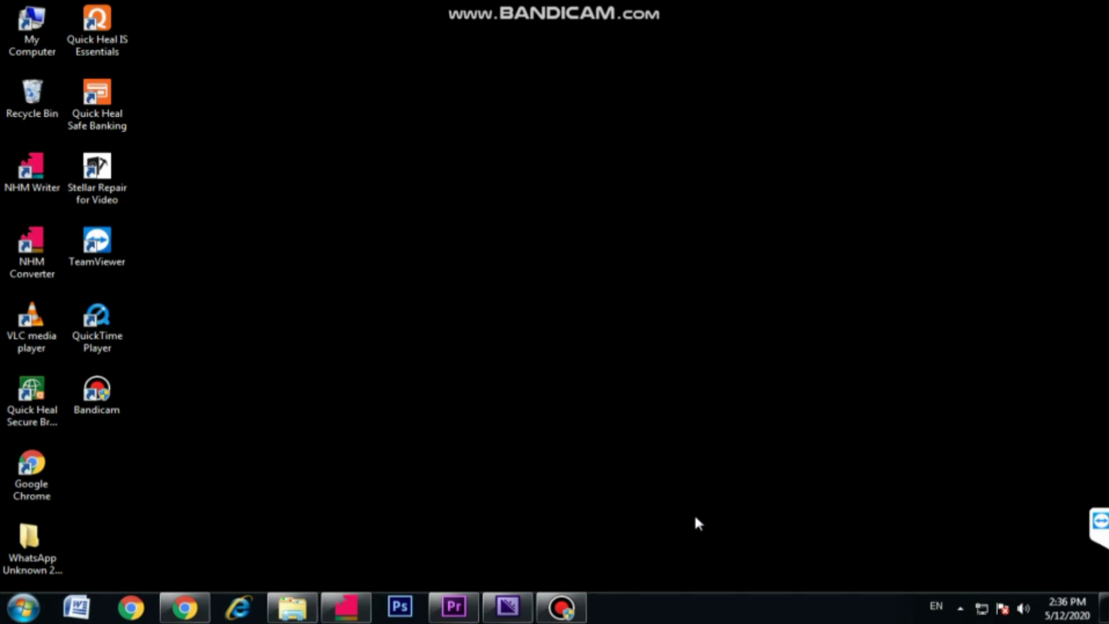
key("F12")
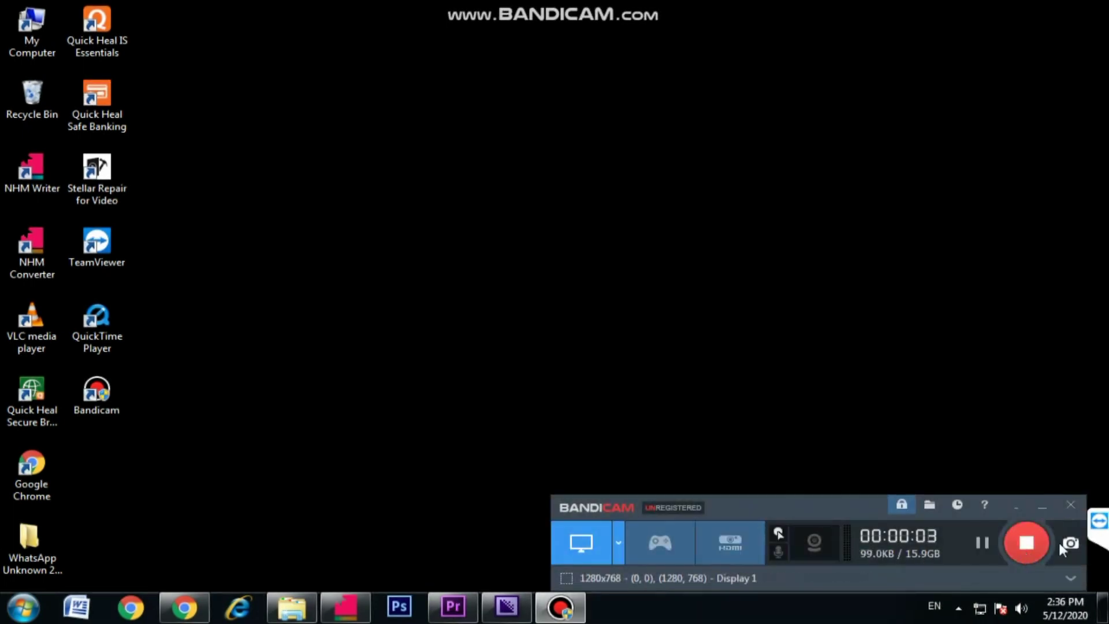
left_click(1040, 504)
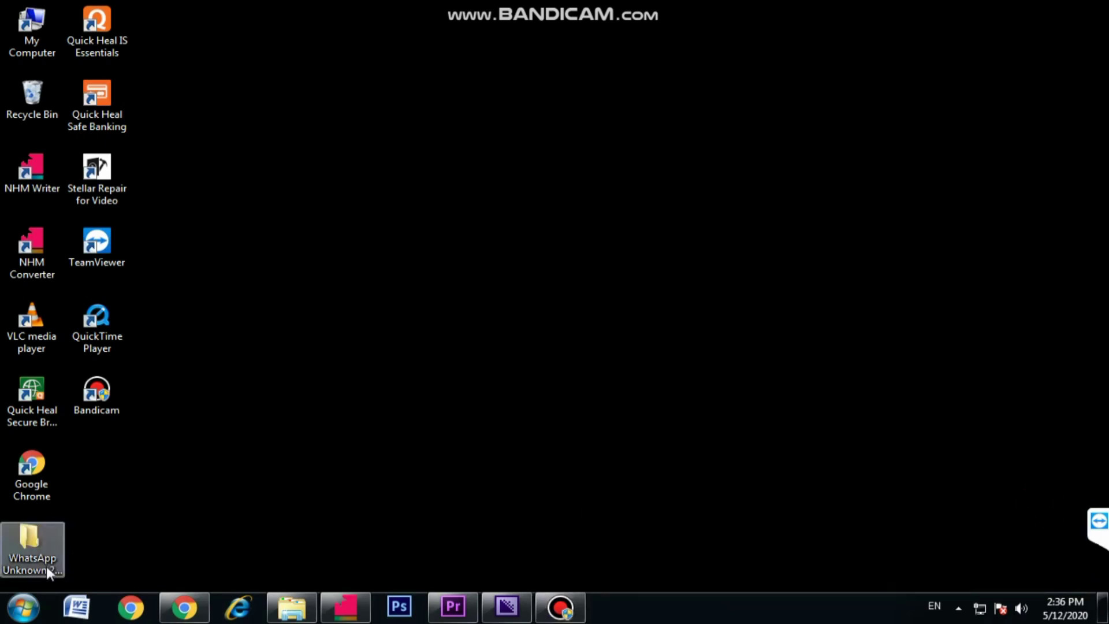
Open the Windows Update change-settings page from System and Security in Control Panel.
left_click(24, 607)
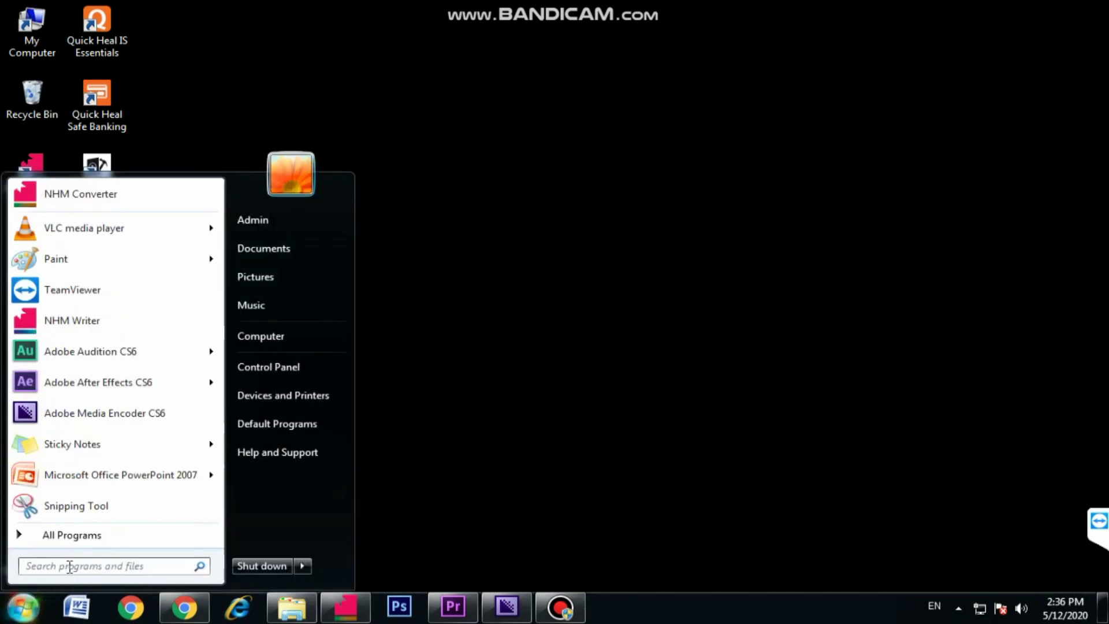
left_click(267, 369)
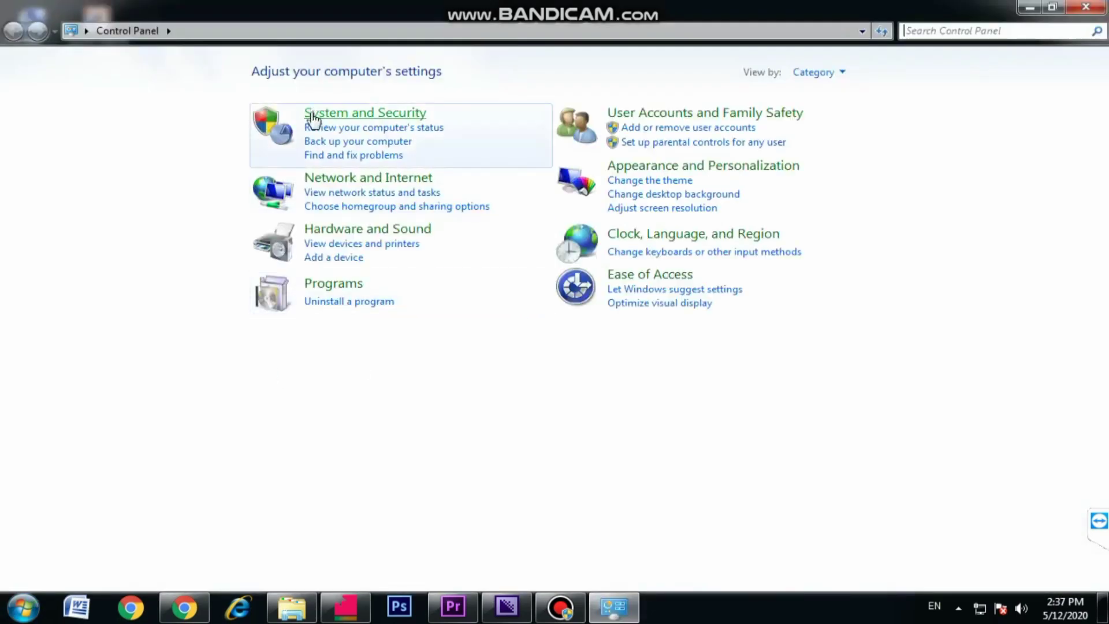
left_click(359, 117)
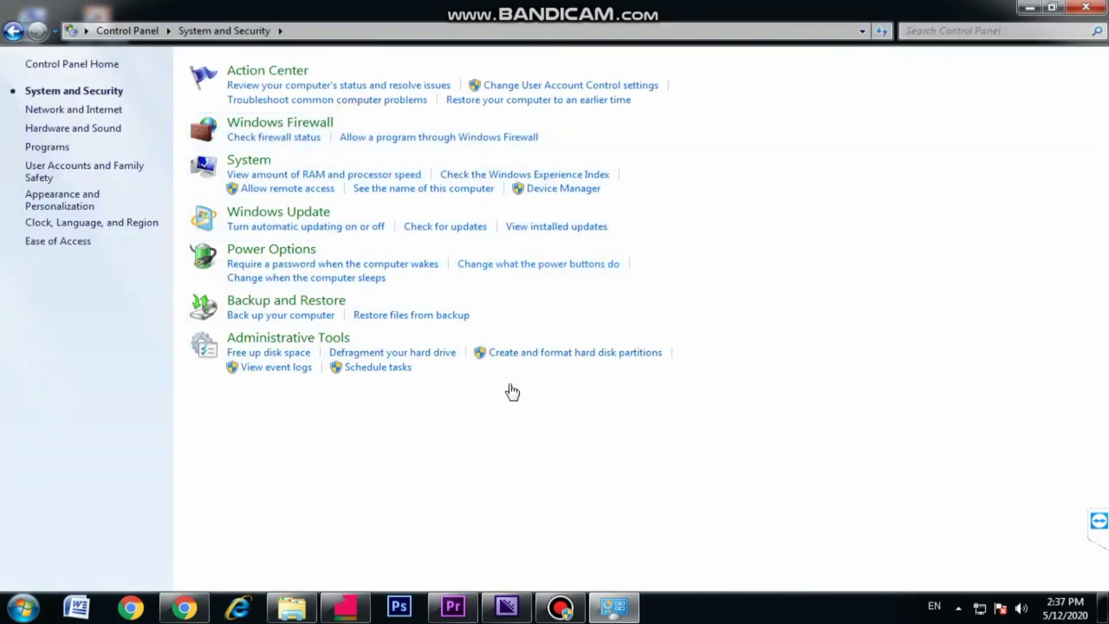
left_click(293, 212)
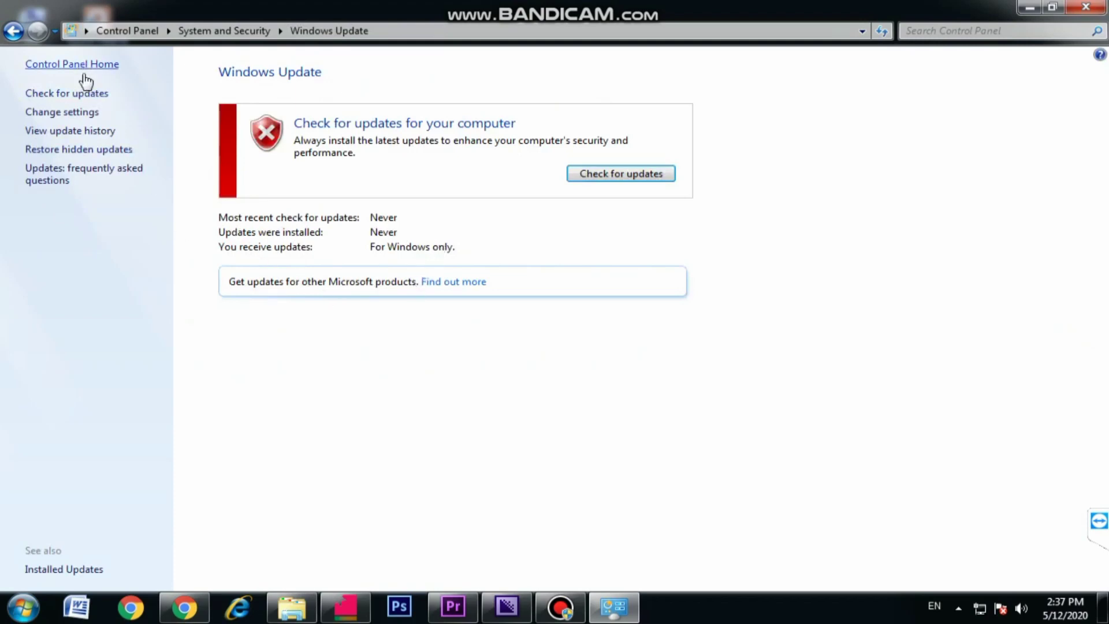
left_click(86, 113)
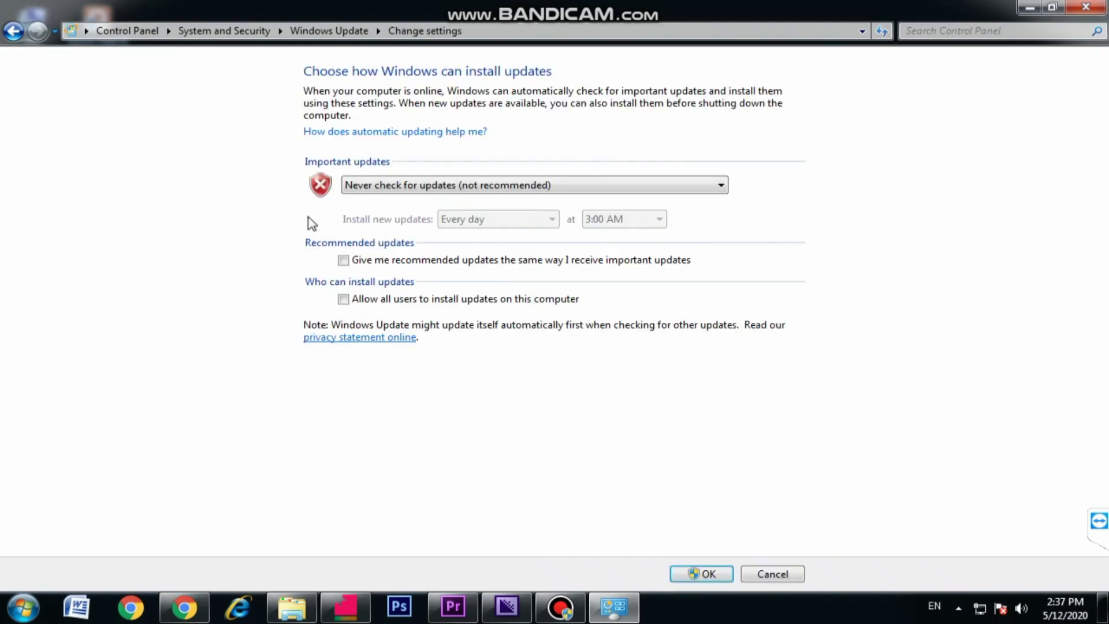
Choose "Never check for updates (not recommended)" for important updates and return to the Windows Update page.
left_click(421, 191)
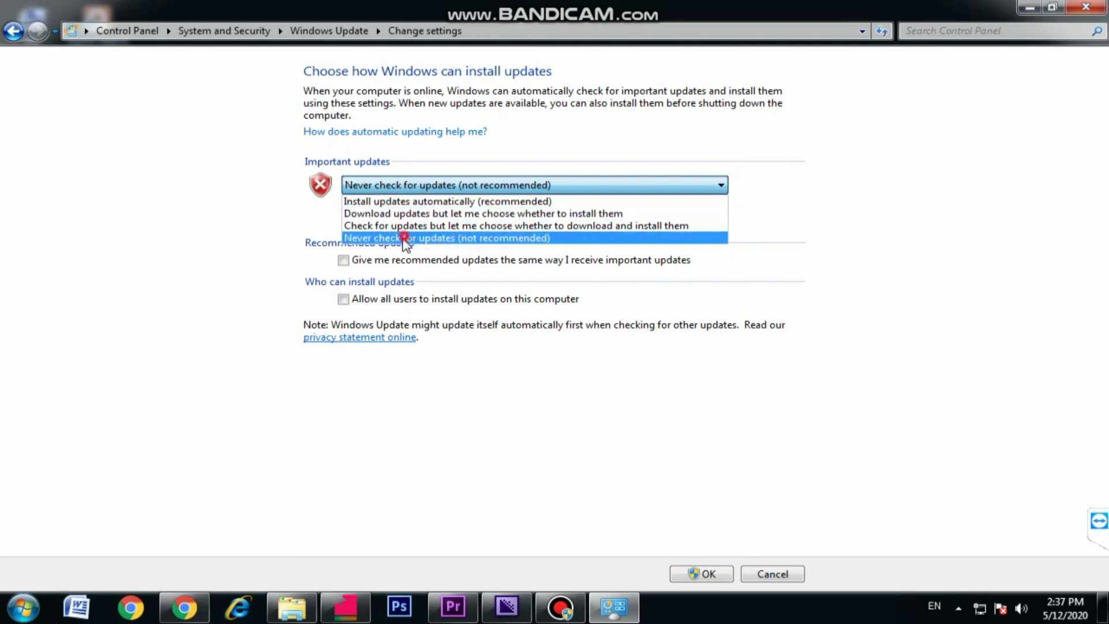
left_click(407, 238)
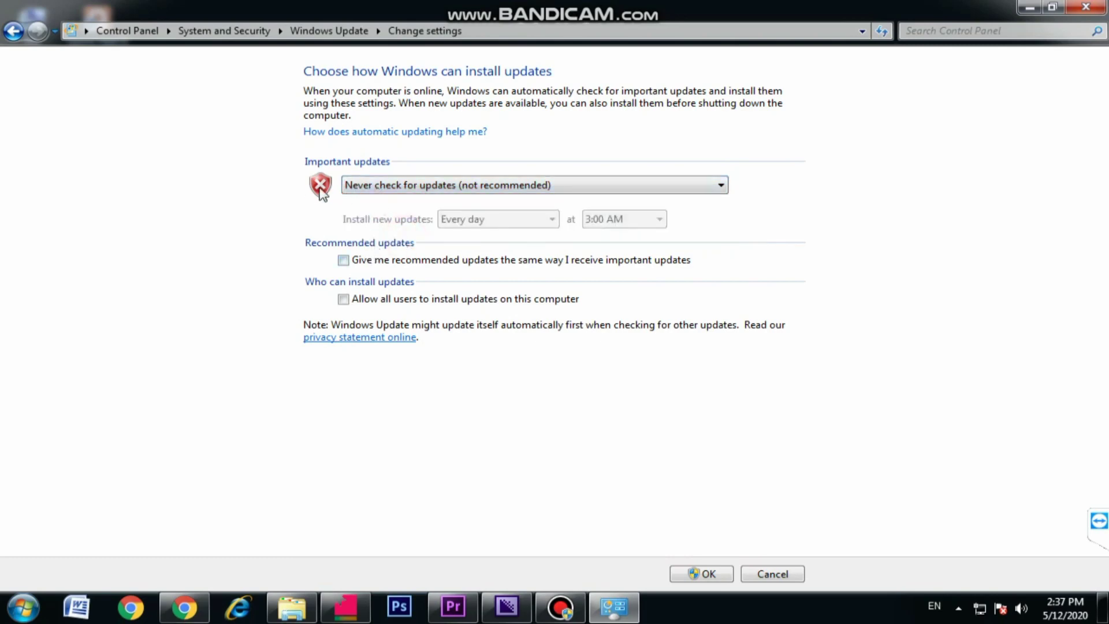
left_click(393, 186)
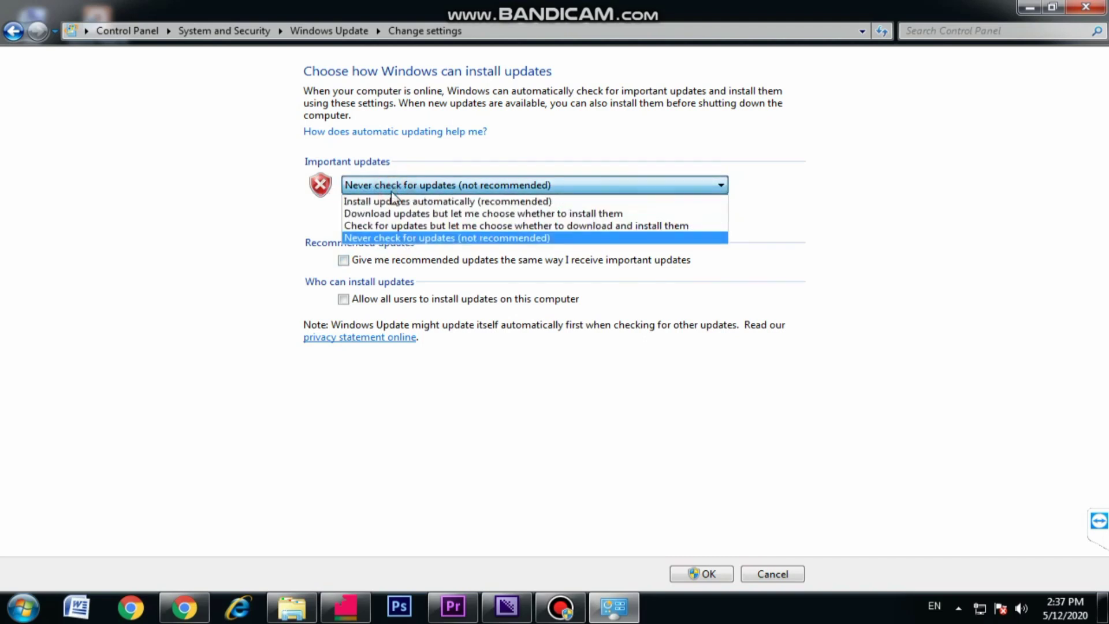
left_click(392, 239)
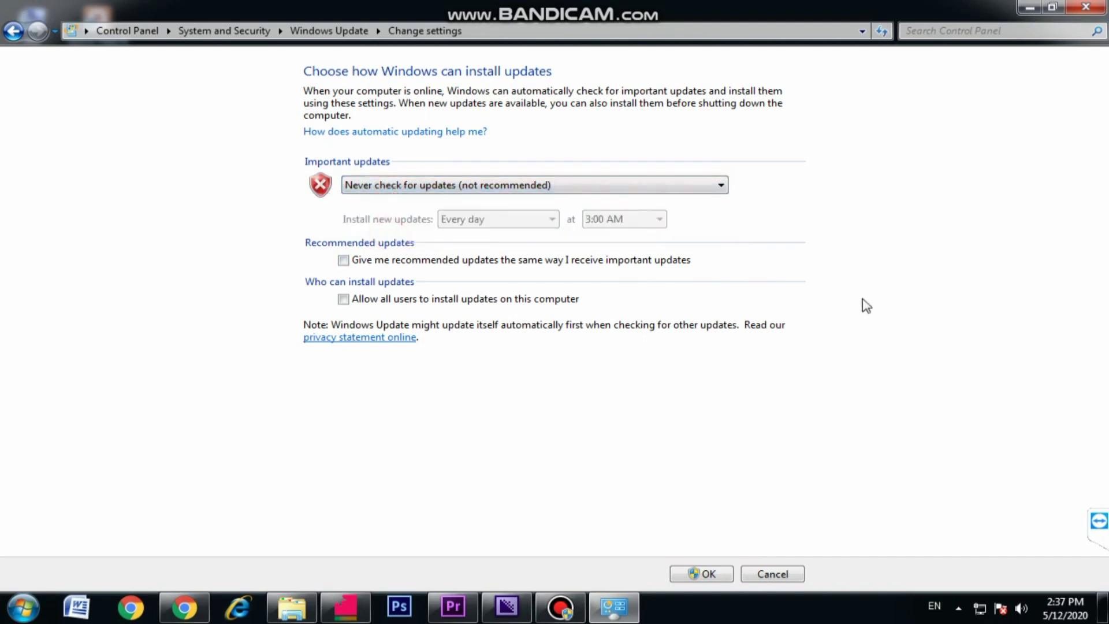
left_click(13, 32)
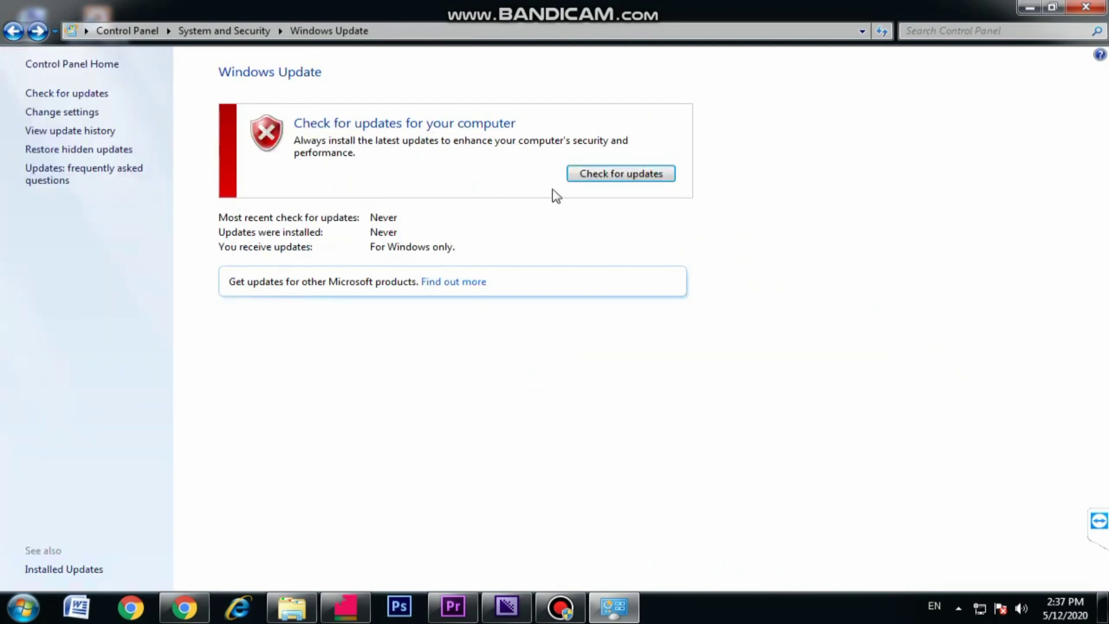
Open the Services console by running services.msc from the Run dialog, and maximize its window.
left_click(21, 609)
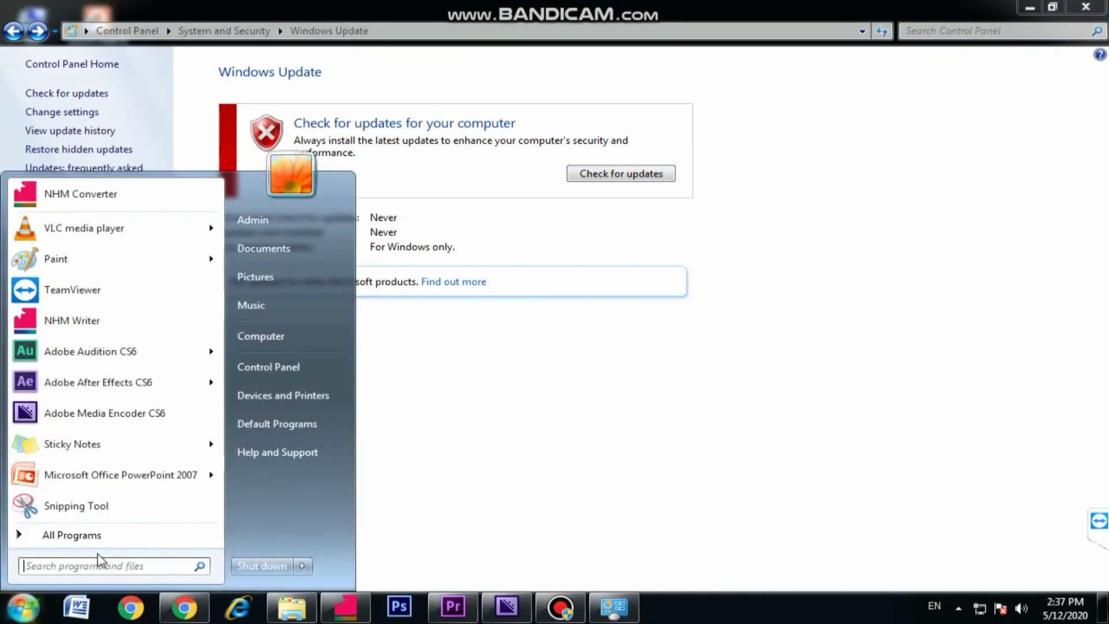
type("run")
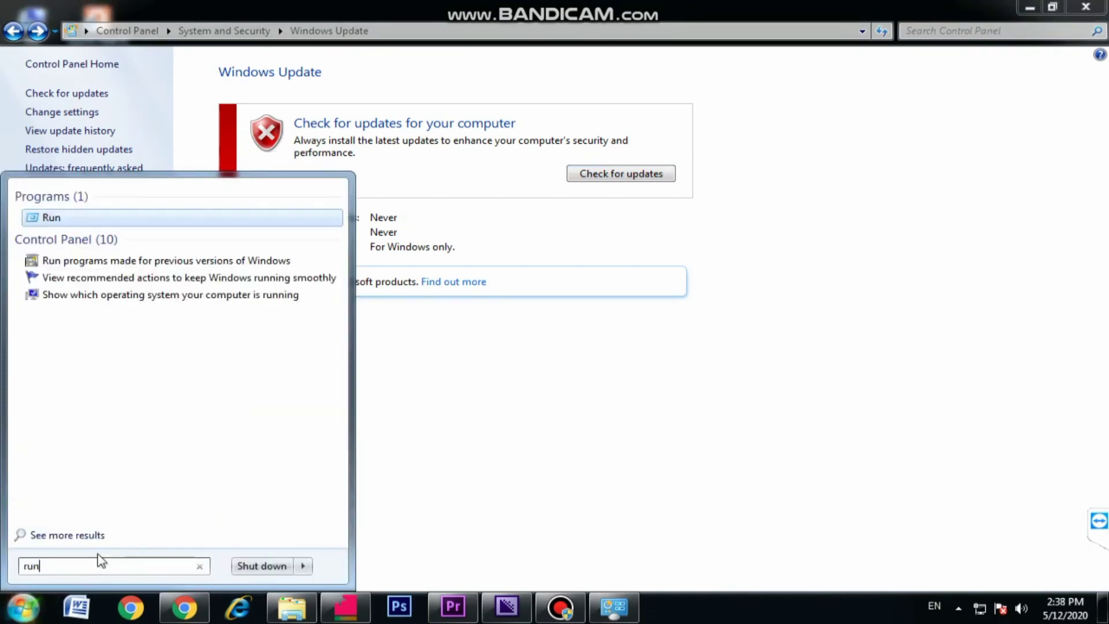
key("Return")
type("services.msc")
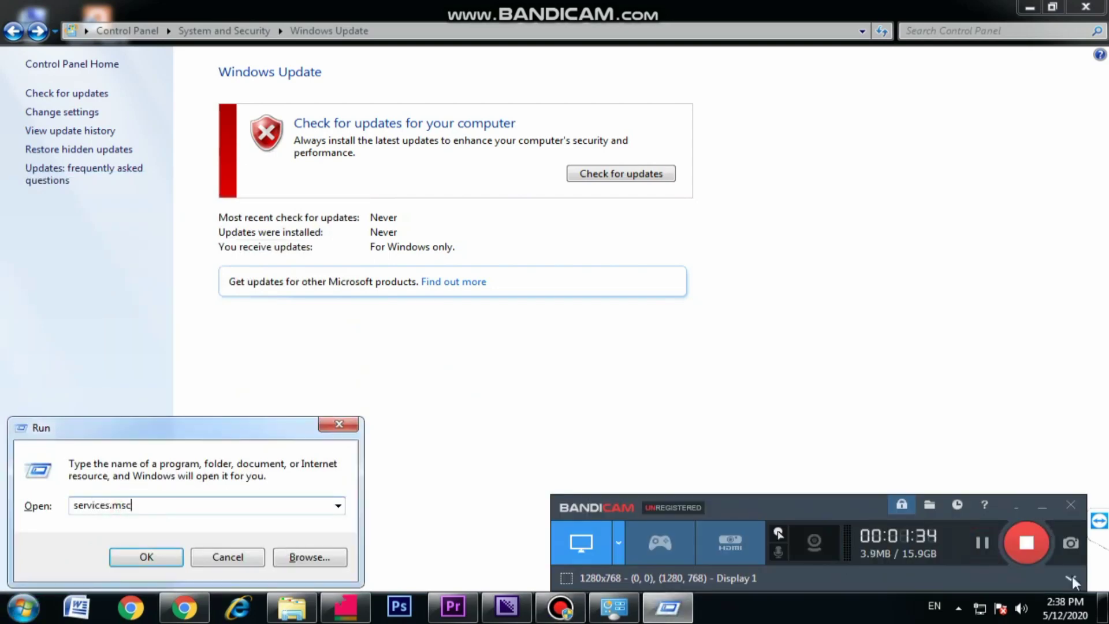
left_click(1045, 501)
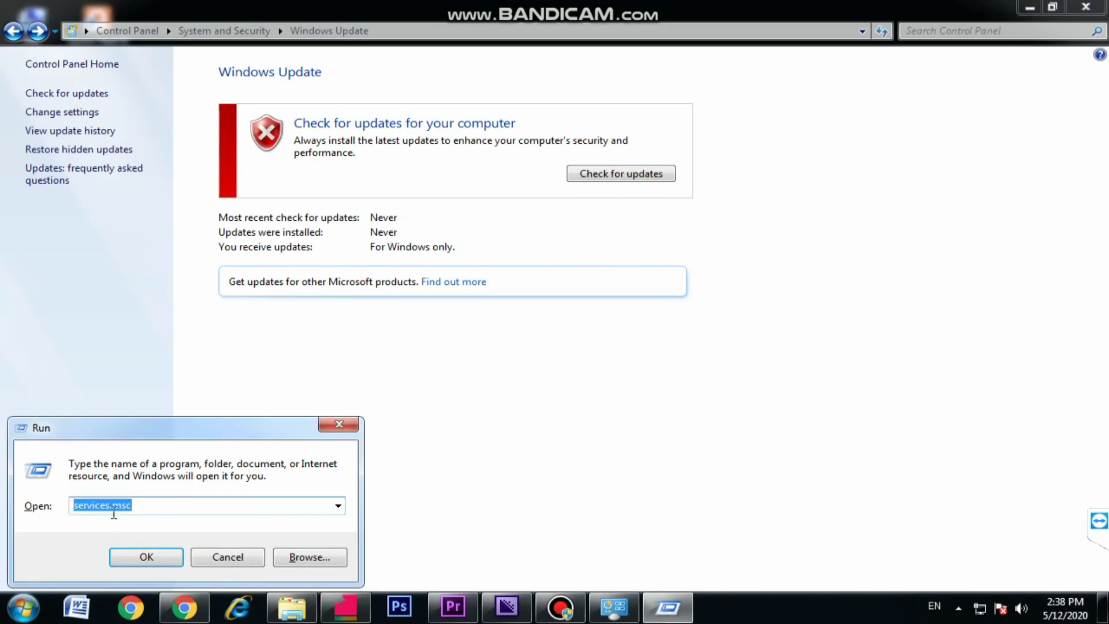
left_click(170, 561)
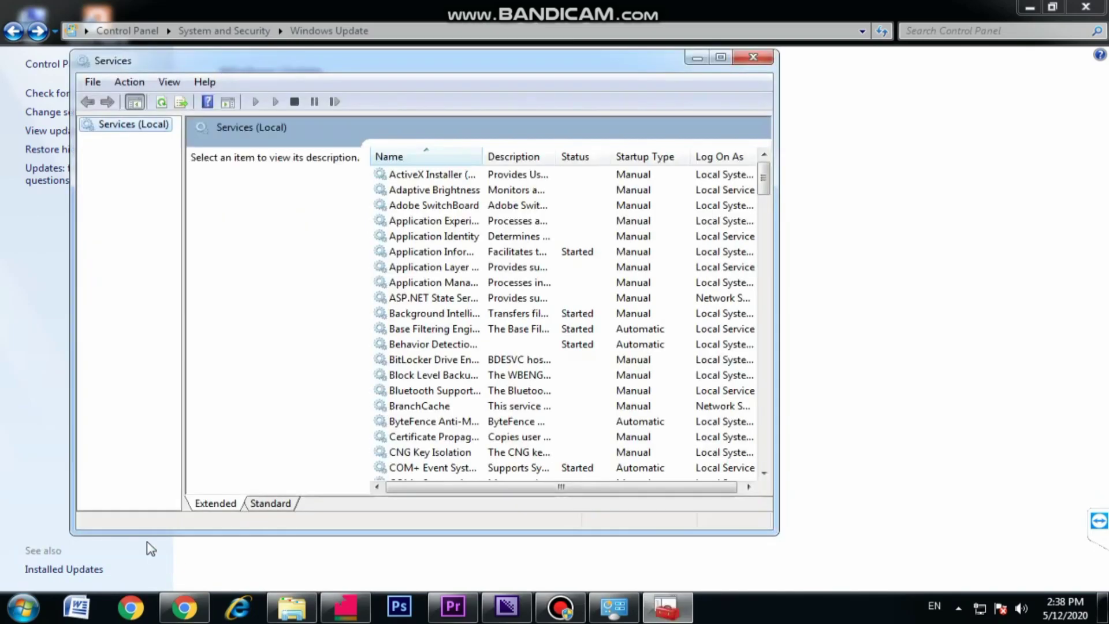
left_click(719, 59)
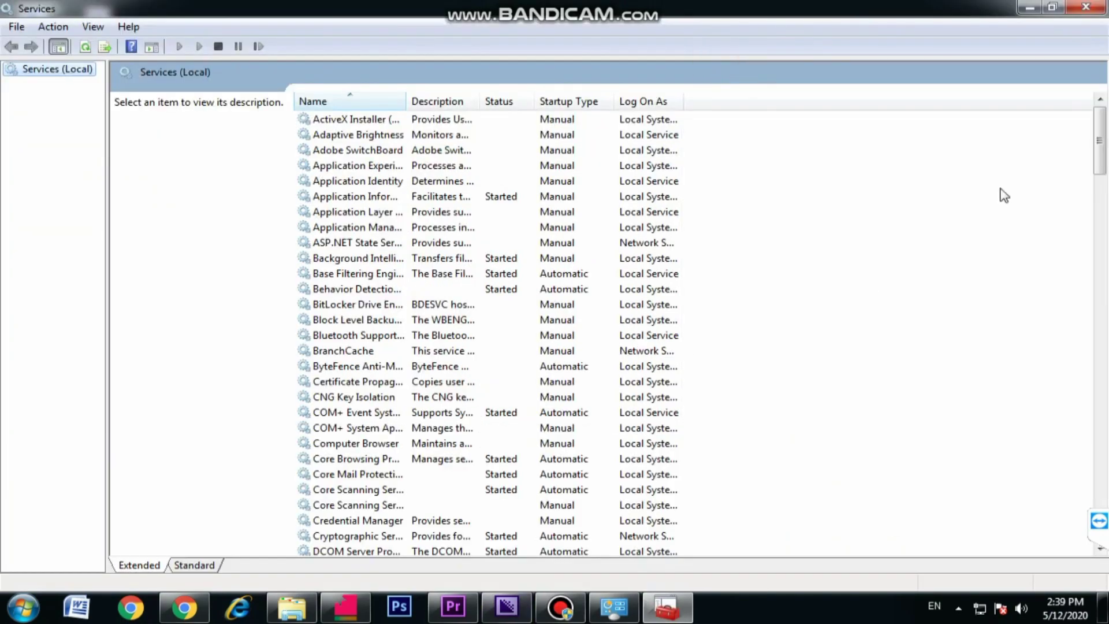
Find the Windows Update service in the services list and open its properties.
left_click_drag(1104, 150, 1091, 477)
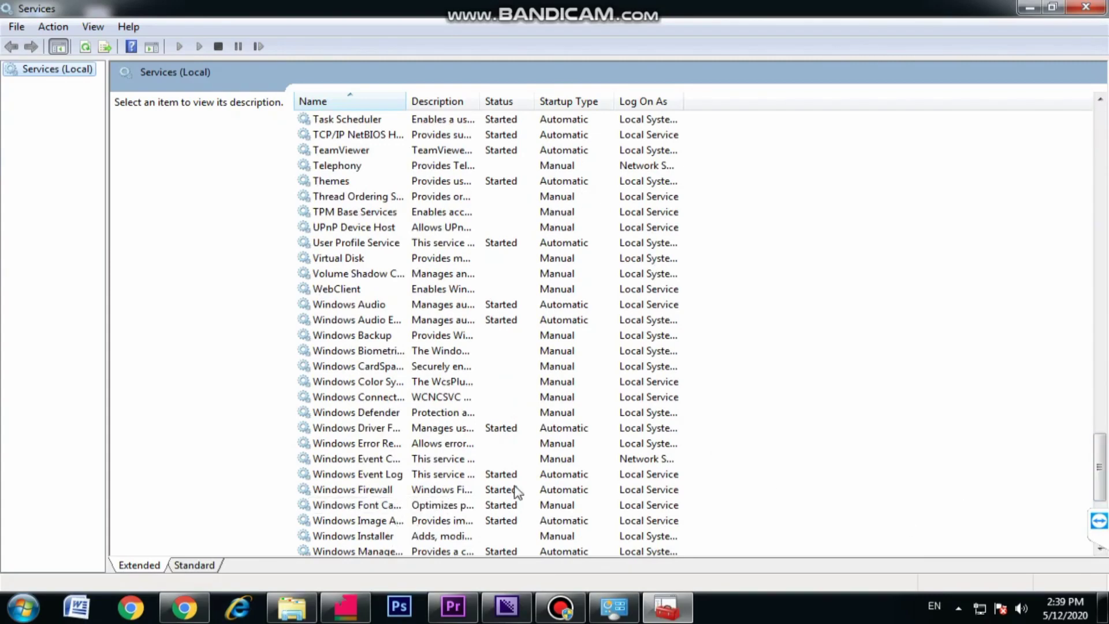
left_click(382, 506)
scroll(381, 506, "down", 2)
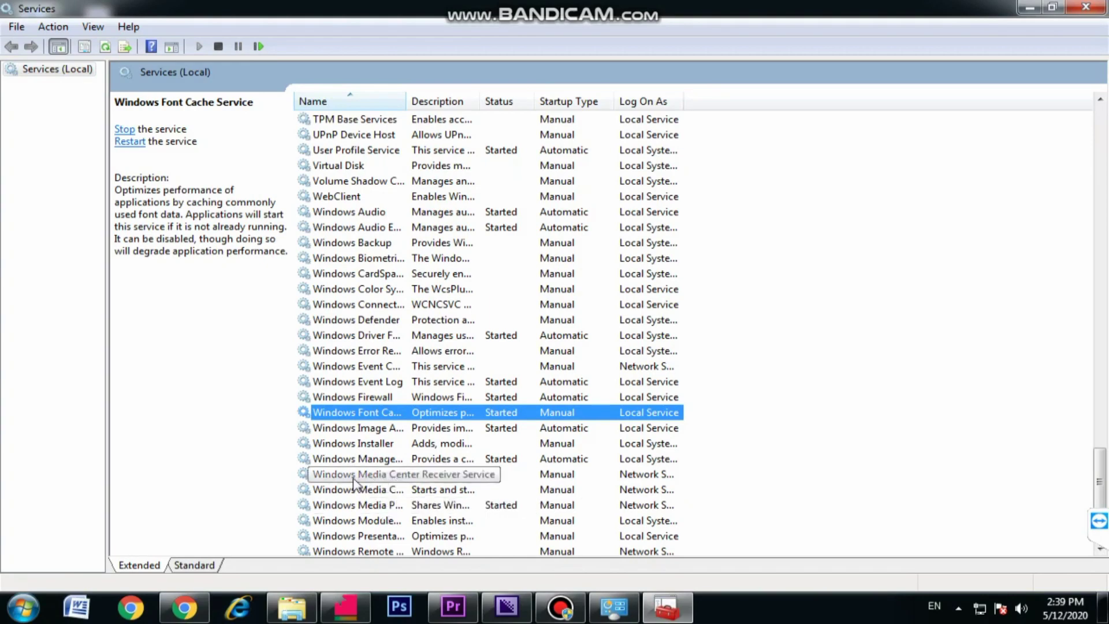
scroll(383, 536, "down", 2)
scroll(383, 536, "down", 2)
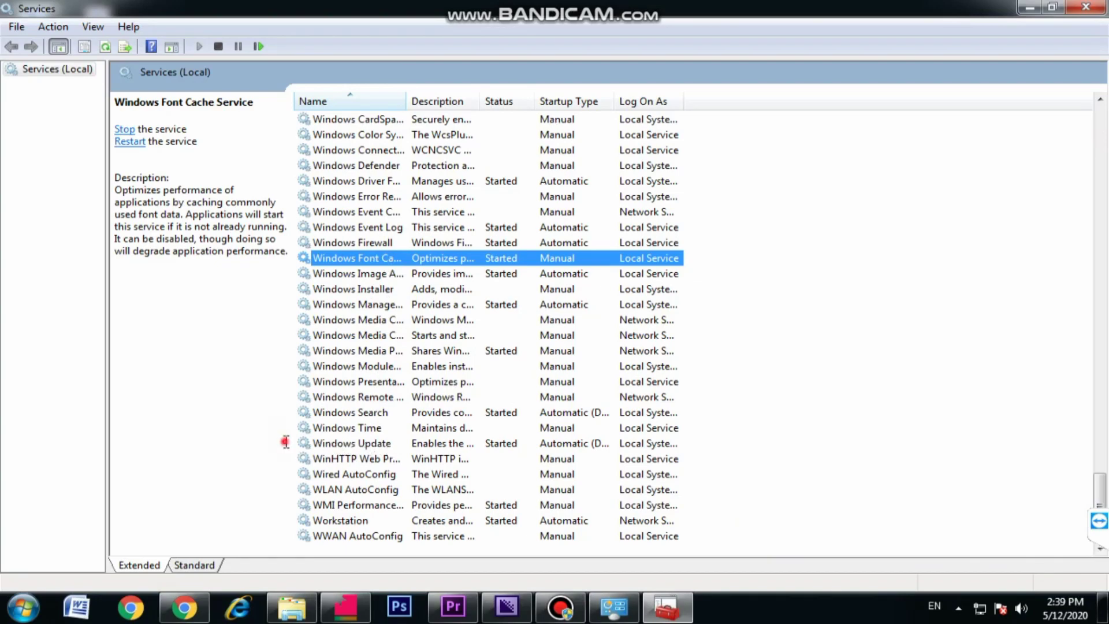
left_click(369, 444)
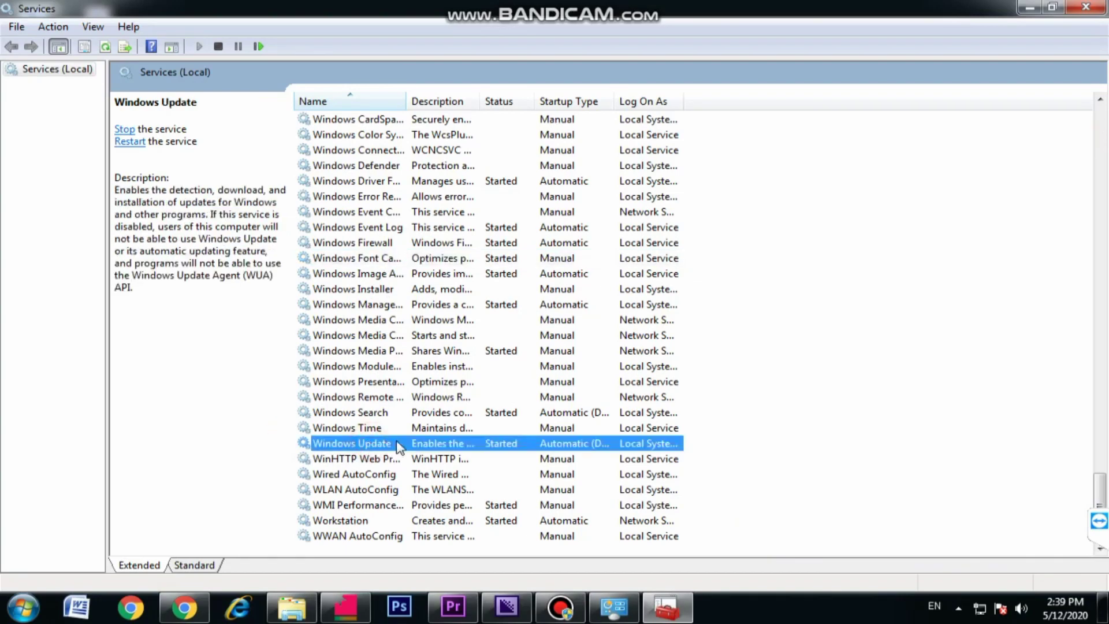
double_click(396, 443)
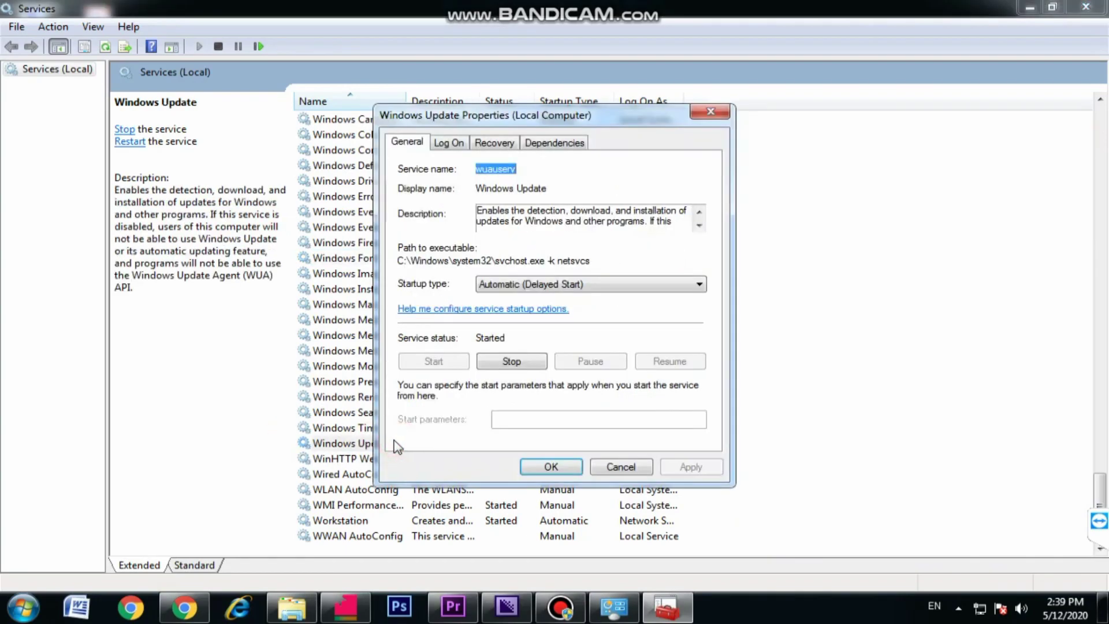
Set the Windows Update service's startup type to Disabled, stop the service and save the changes.
left_click(550, 285)
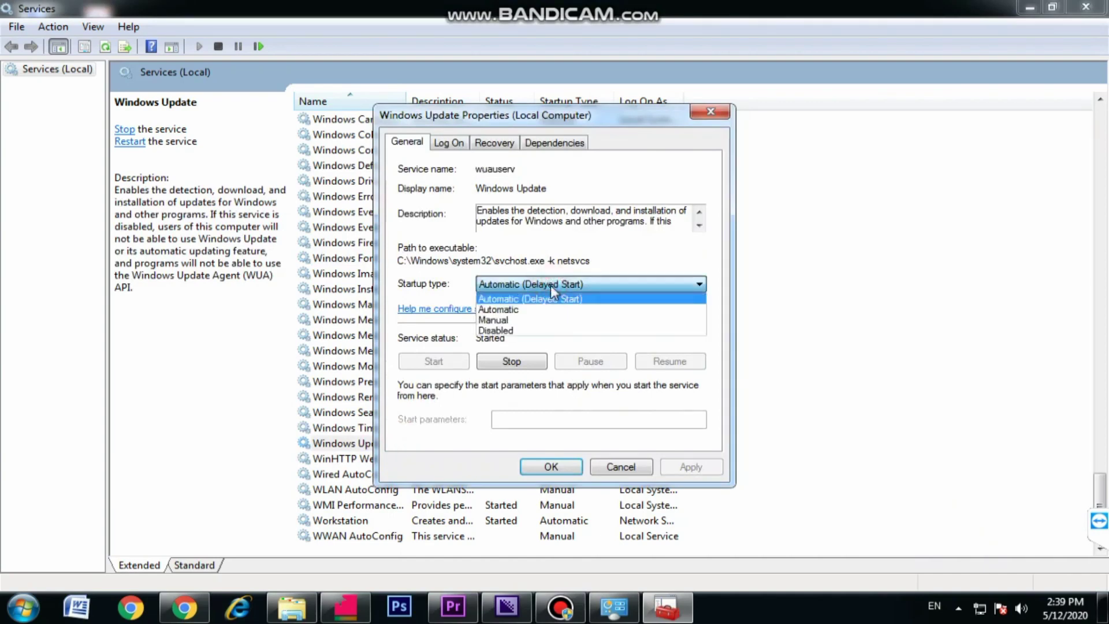
left_click(552, 283)
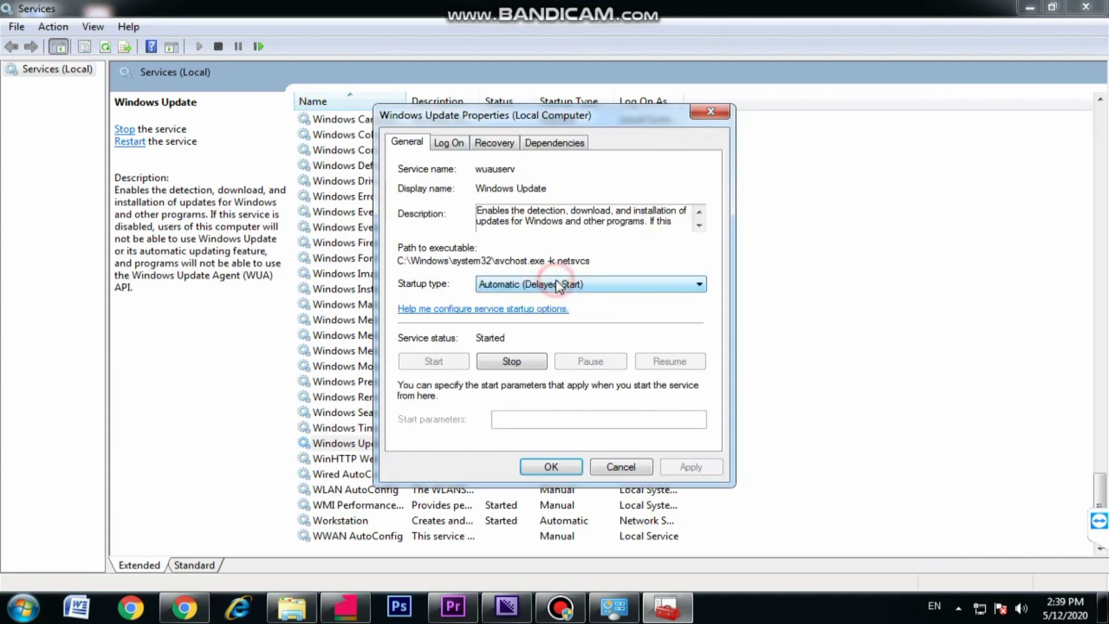
left_click(556, 284)
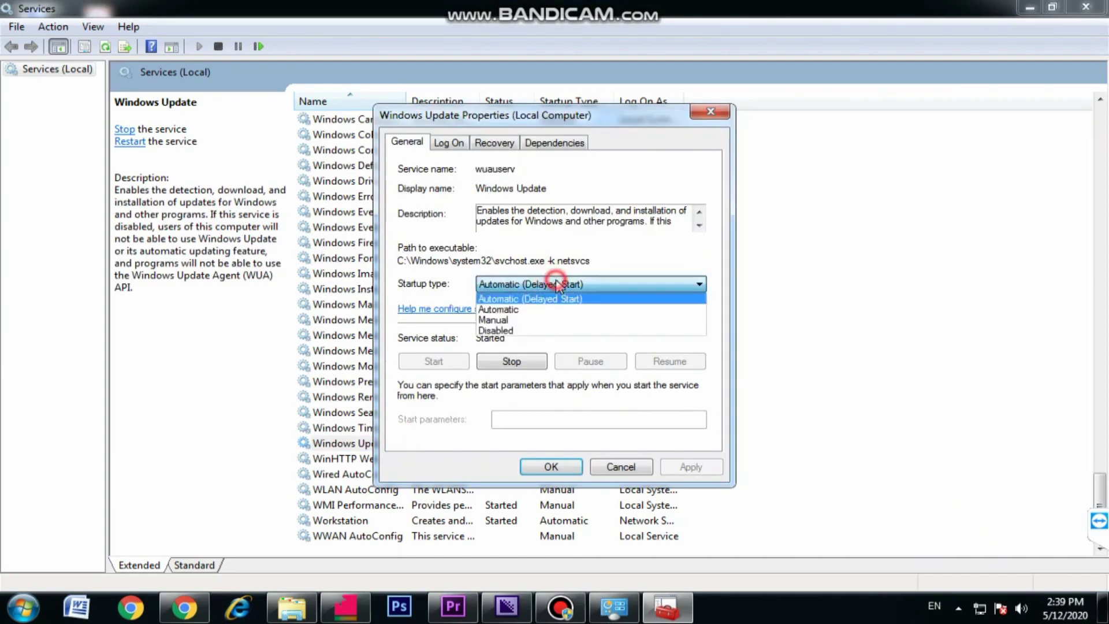
left_click(509, 330)
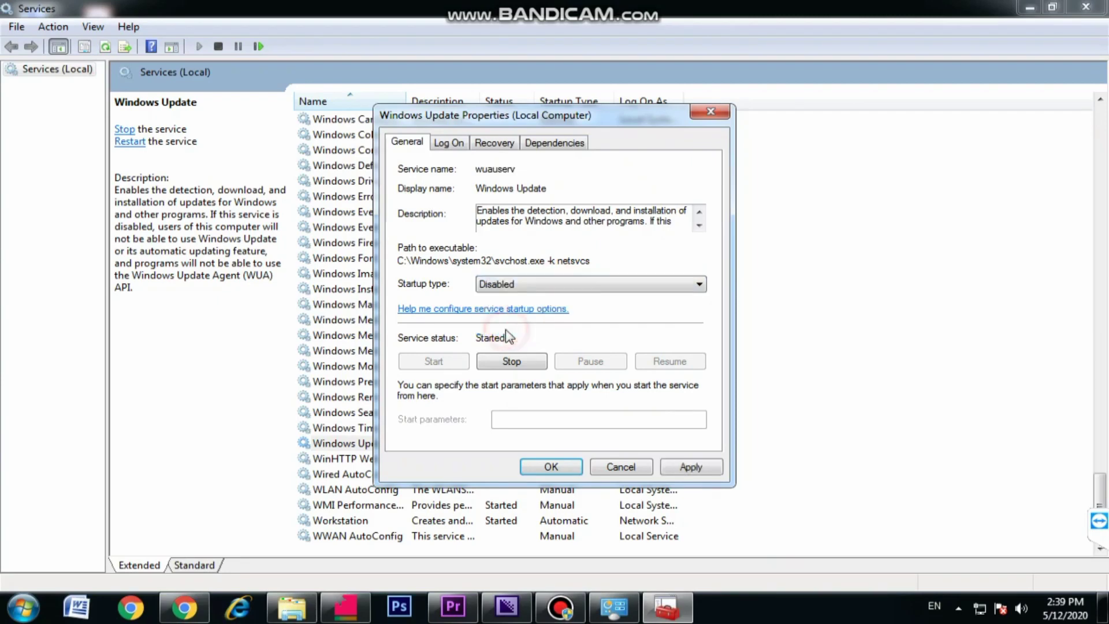
left_click(518, 364)
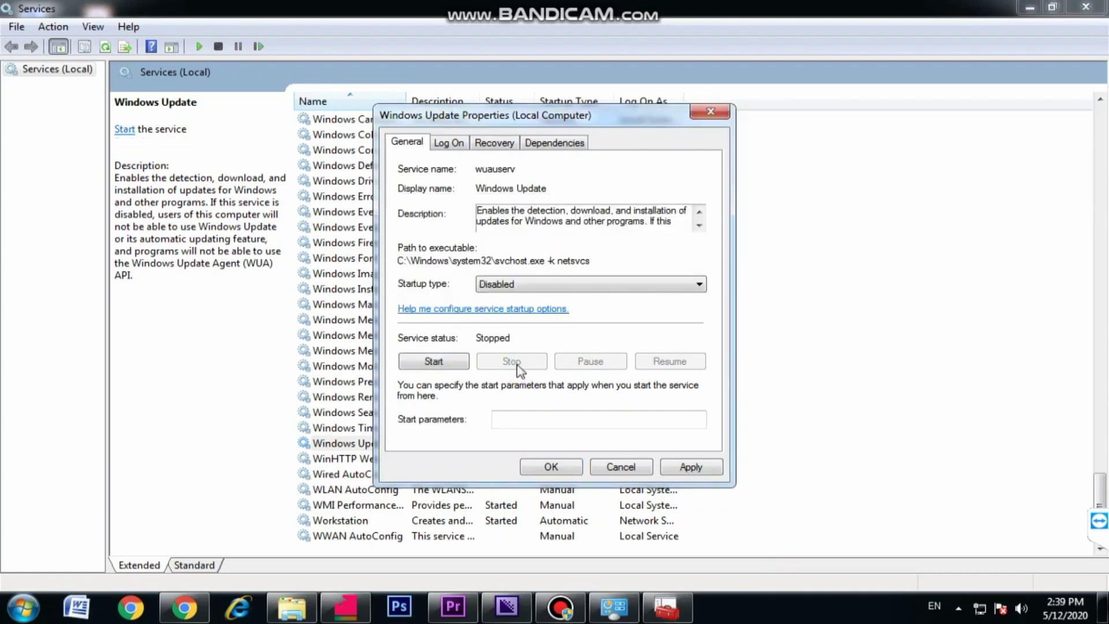
left_click(559, 465)
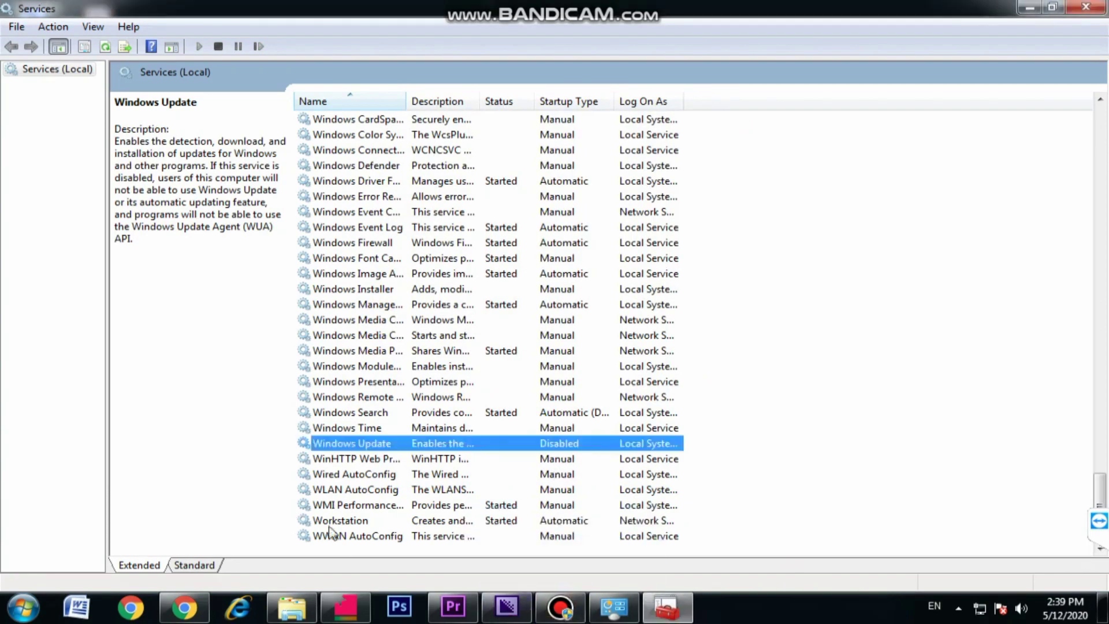
Minimize Services, run a check for updates on the Windows Update page and close Control Panel.
left_click(1029, 9)
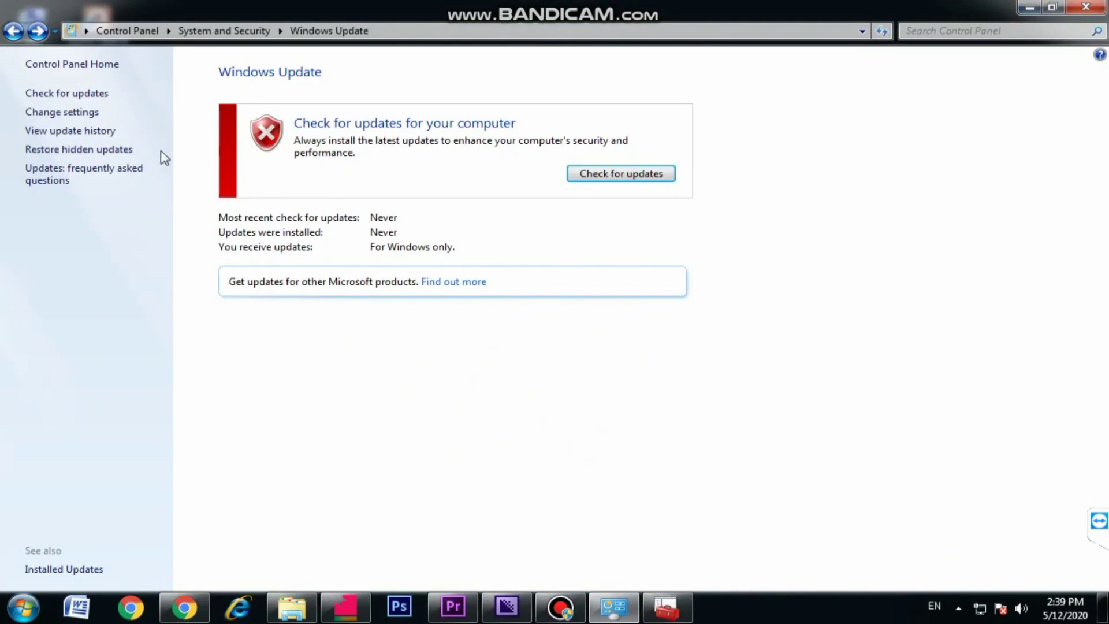
left_click(94, 94)
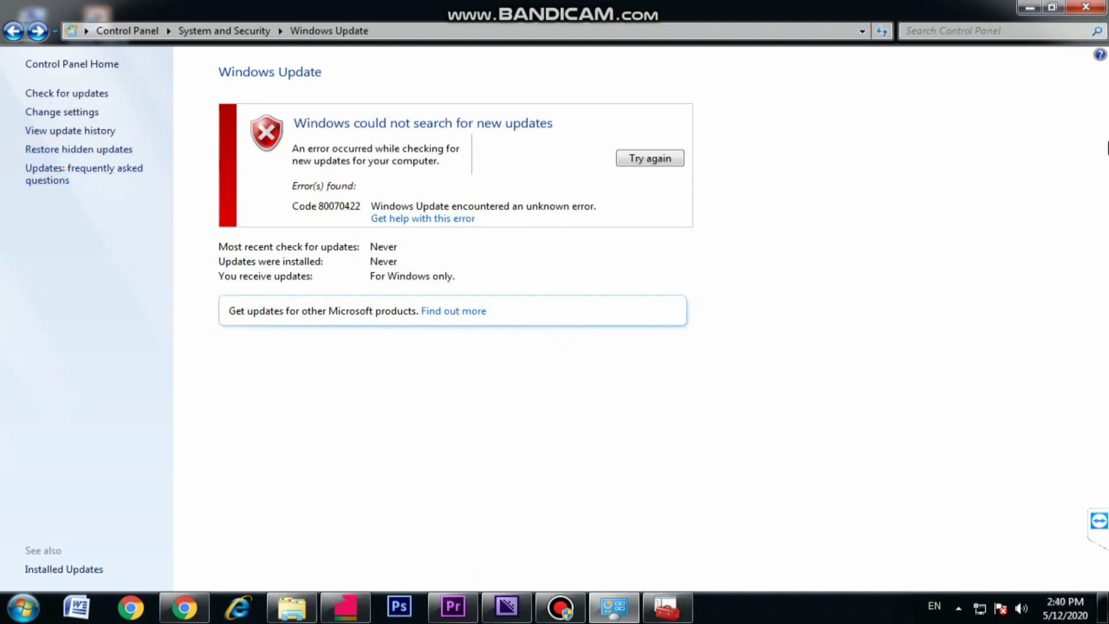
left_click(1073, 7)
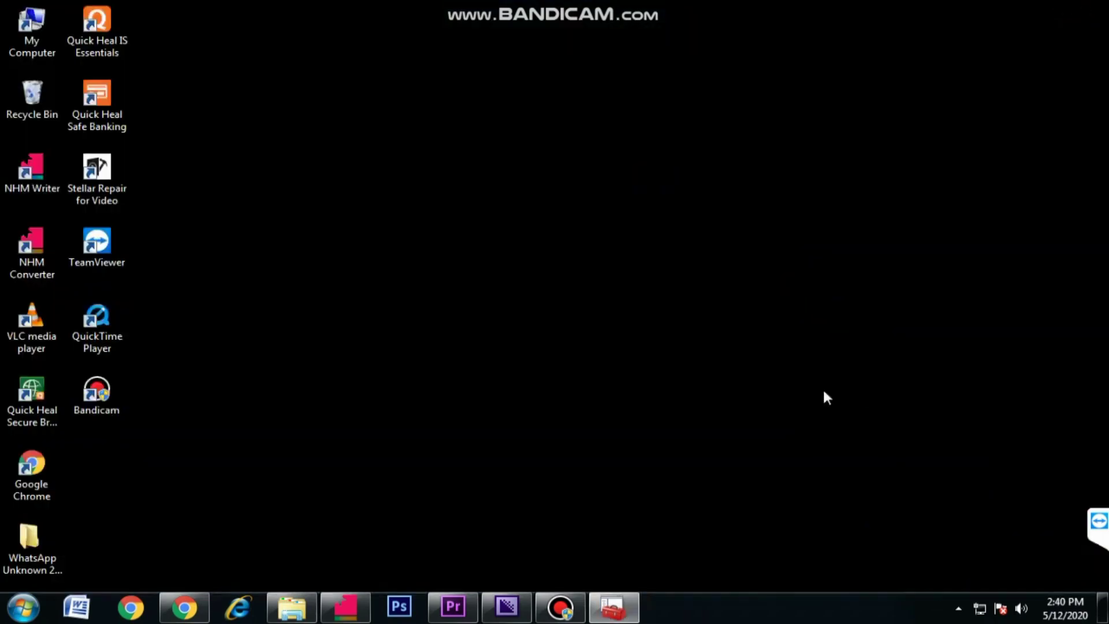